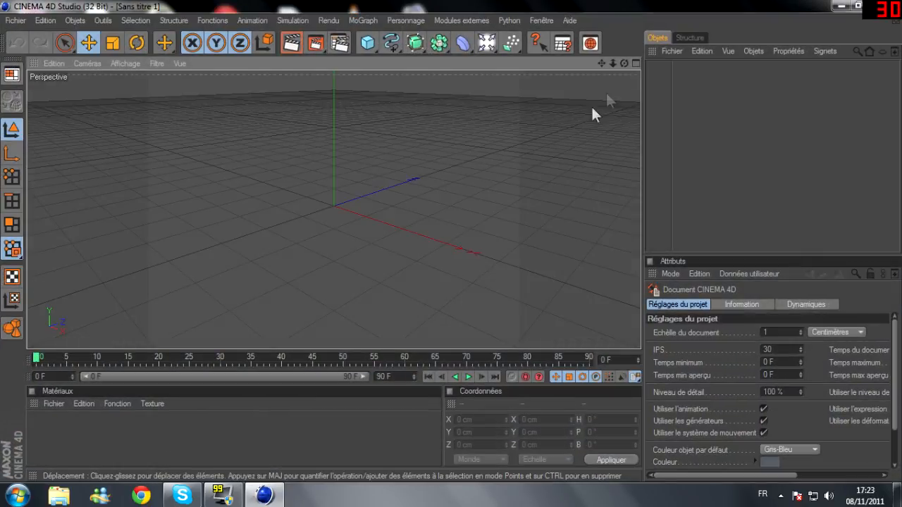
Set the render output size to the 1440 x 900 screen preset
left_click_drag(623, 63, 623, 70)
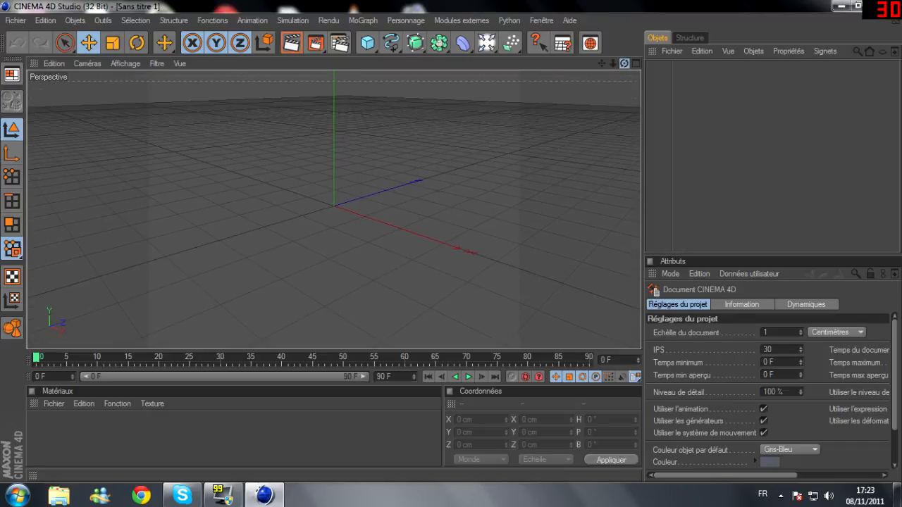
left_click(349, 45)
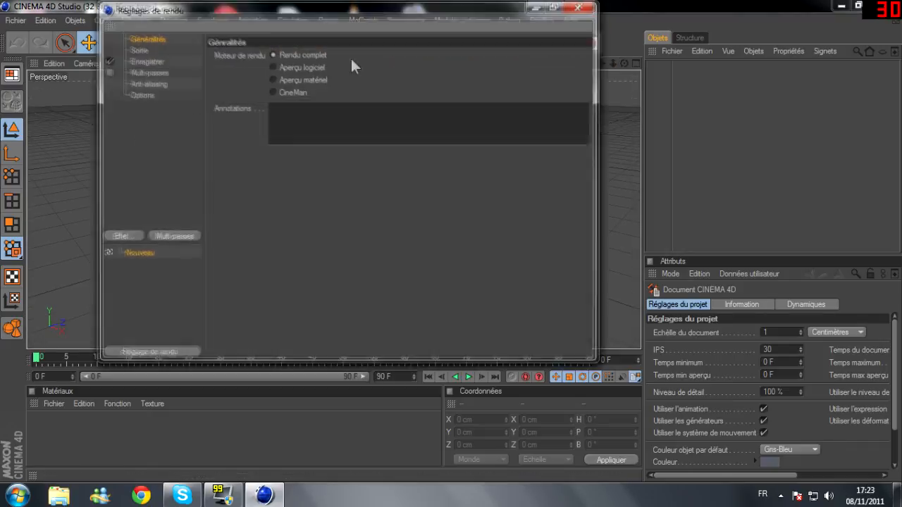
left_click(140, 45)
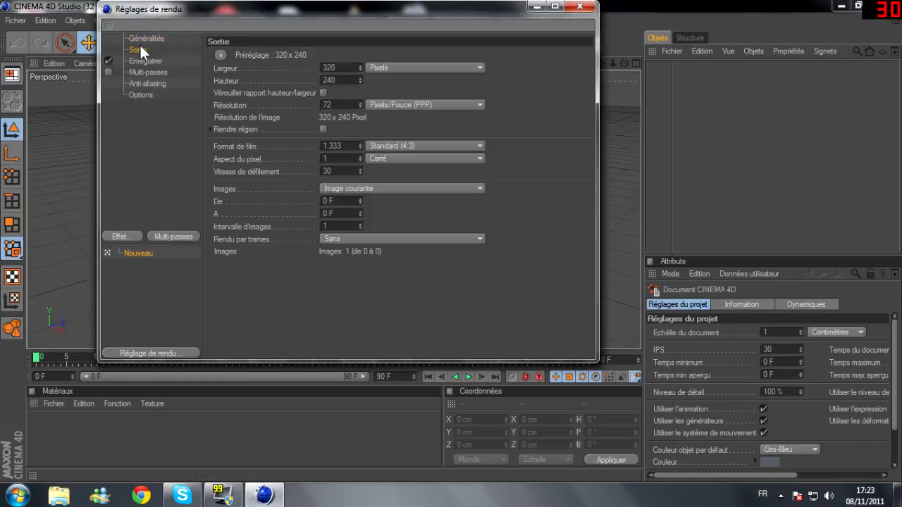
left_click(221, 55)
mouse_move(262, 65)
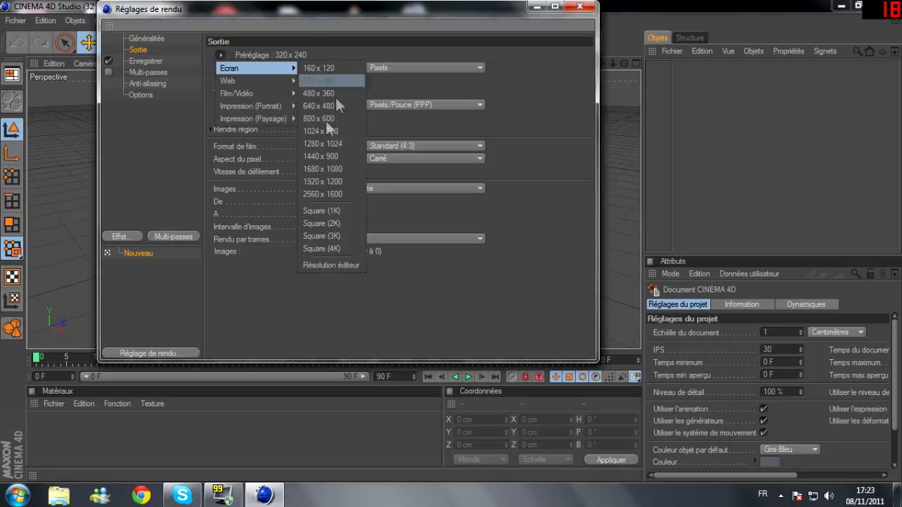
left_click(327, 154)
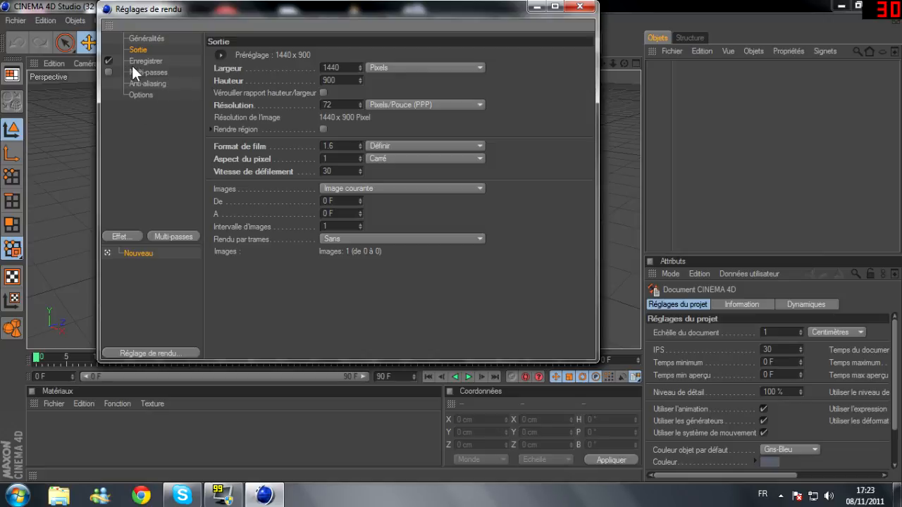
Save the render output as tuto in the Creation diverse folder, with JPEG as the image format
left_click(150, 60)
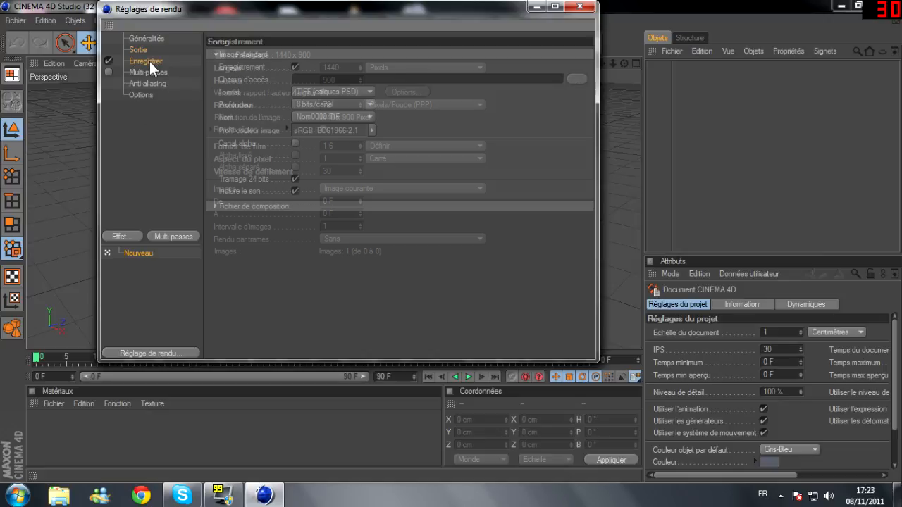
left_click(576, 79)
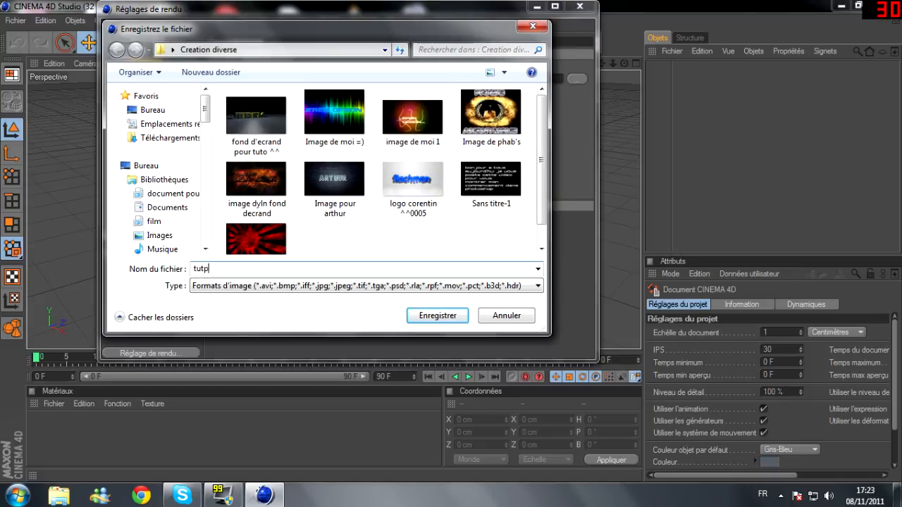
key("Return")
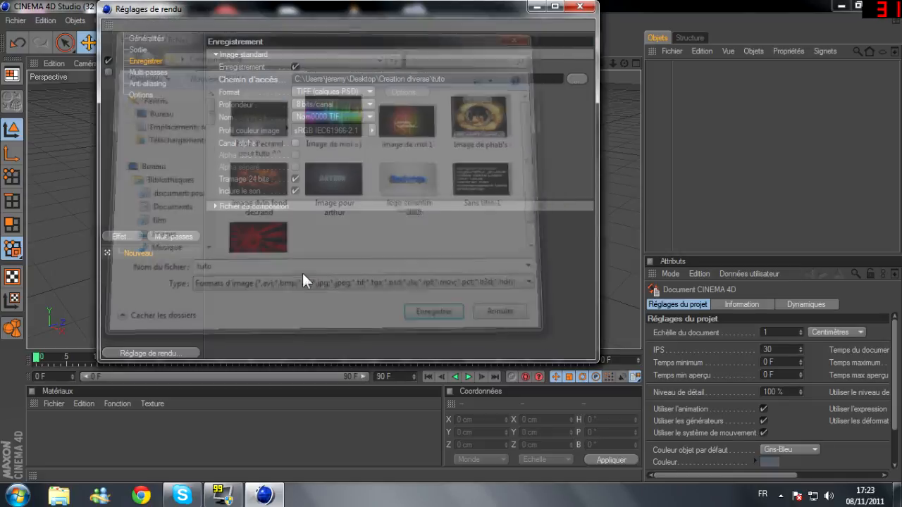
left_click(347, 92)
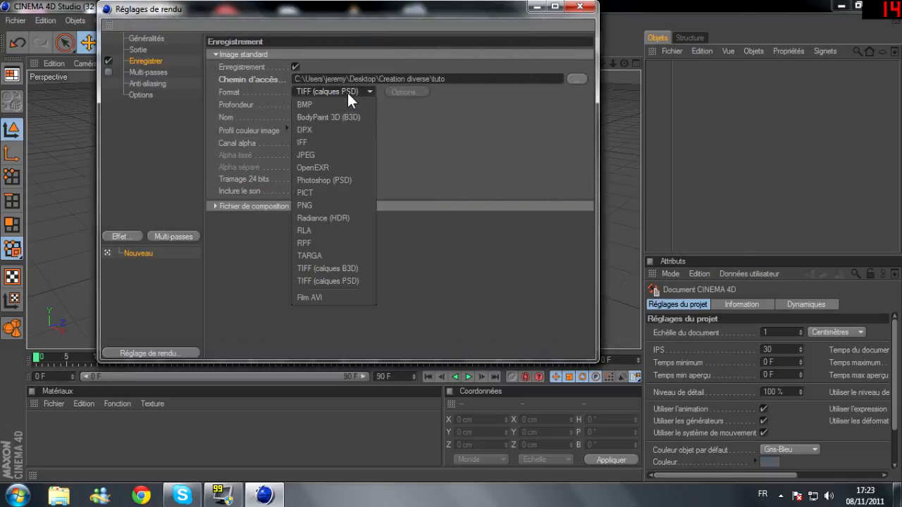
left_click(320, 154)
Set the render's anti-aliasing to Au mieux and close the render settings
left_click(134, 83)
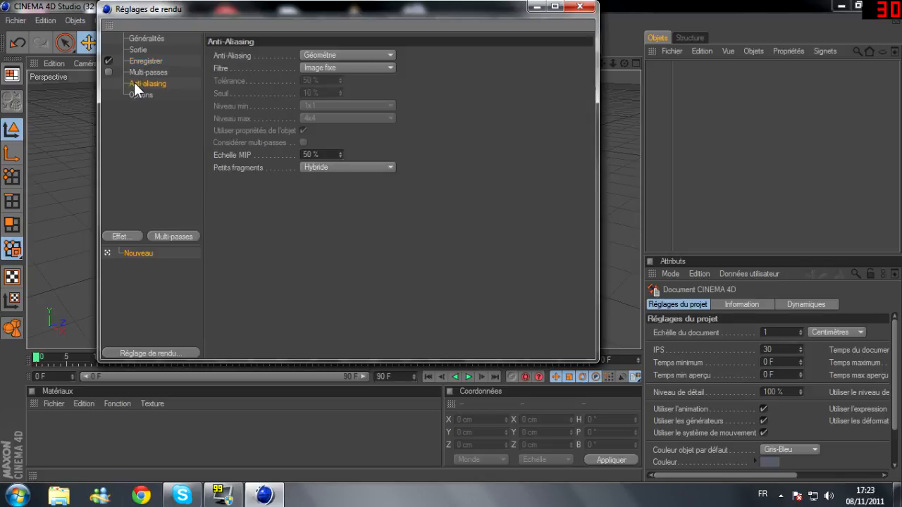
left_click(350, 55)
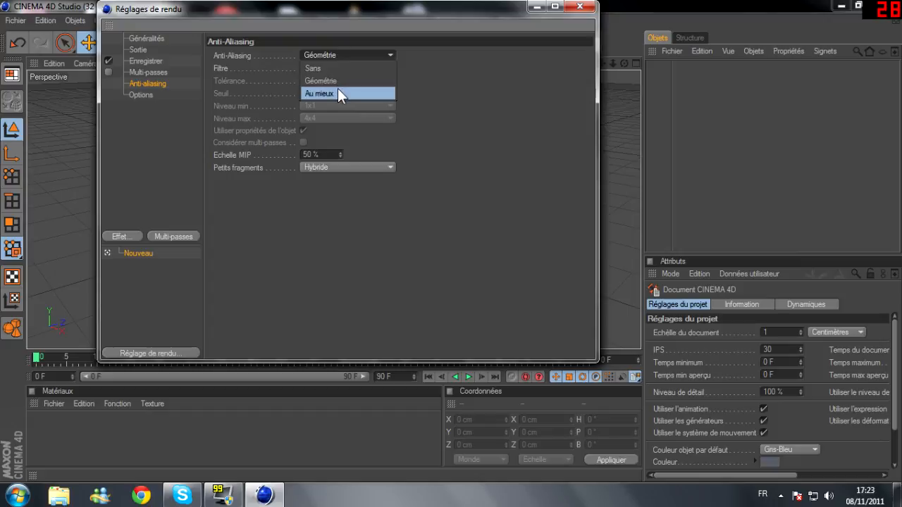
left_click(339, 92)
left_click(580, 6)
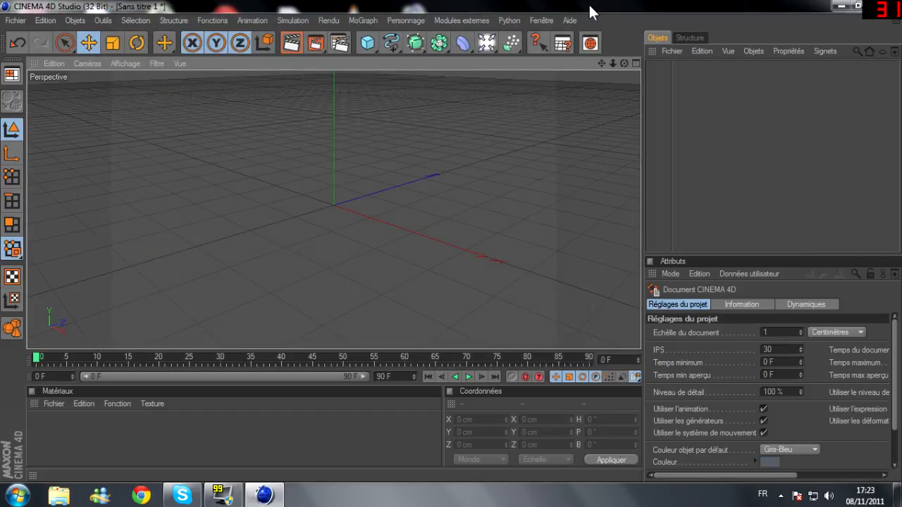
Add a MoGraph text object containing the author's short first name and set its depth to 80
left_click(357, 22)
left_click(379, 165)
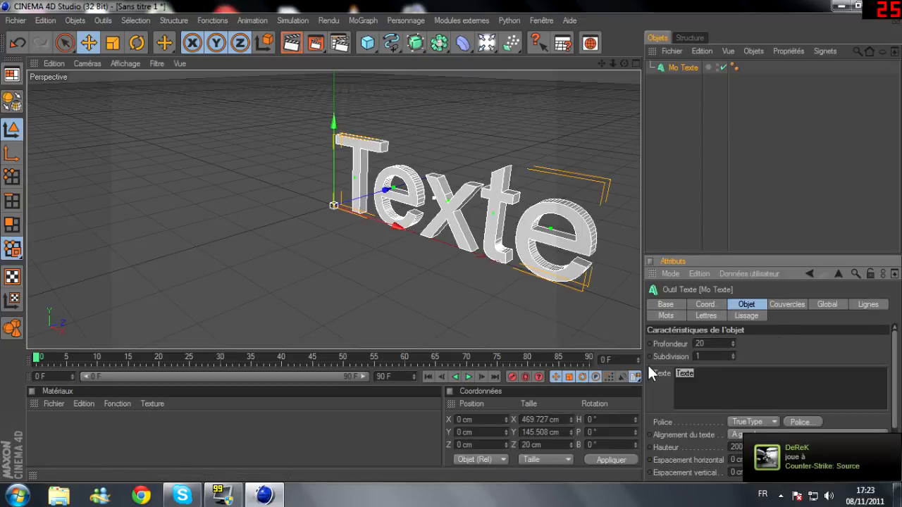
type("Jerem")
key("Return")
left_click(705, 344)
type("80")
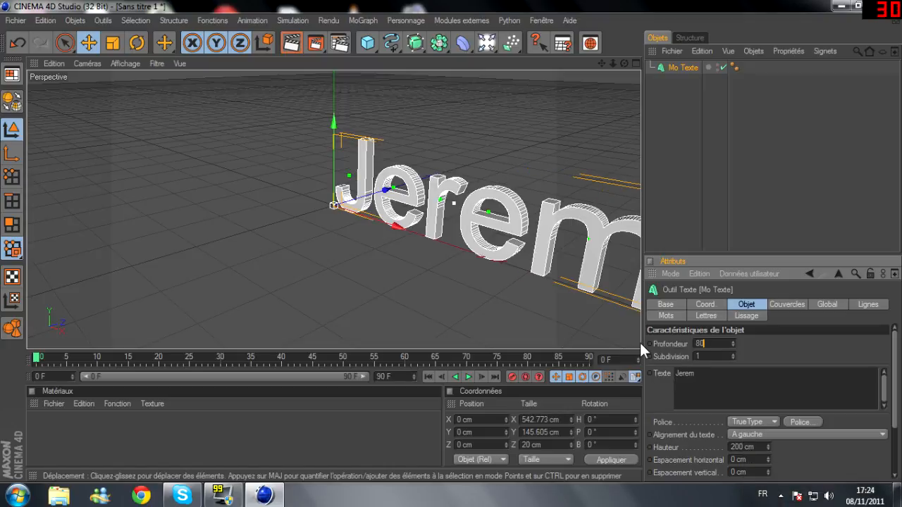
key("Return")
Change the text object's font to a wide, angular all-capitals typeface and frame the whole word from the front
left_click(797, 422)
left_click(77, 178)
left_click(203, 370)
left_click_drag(624, 63, 670, 52)
left_click_drag(602, 63, 622, 47)
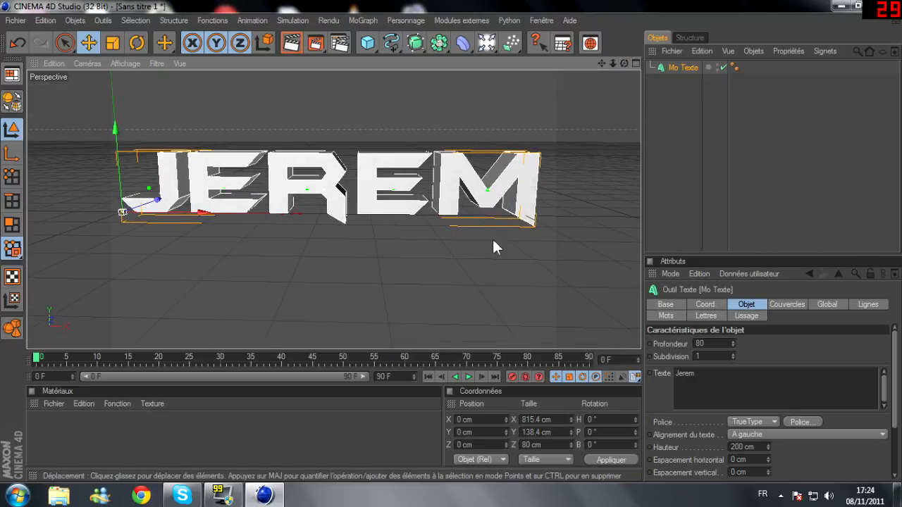
left_click_drag(624, 64, 623, 65)
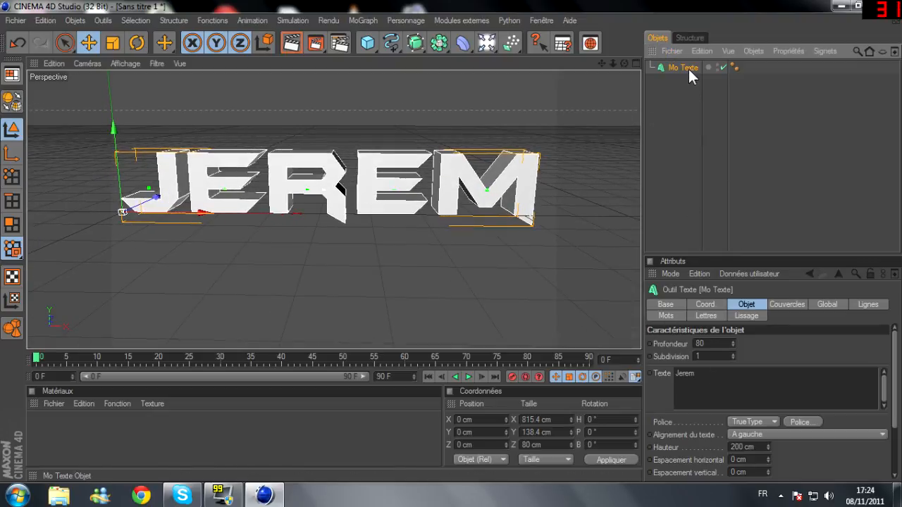
Duplicate the text object and set the copy's depth to 40
key("ctrl+c")
key("ctrl+v")
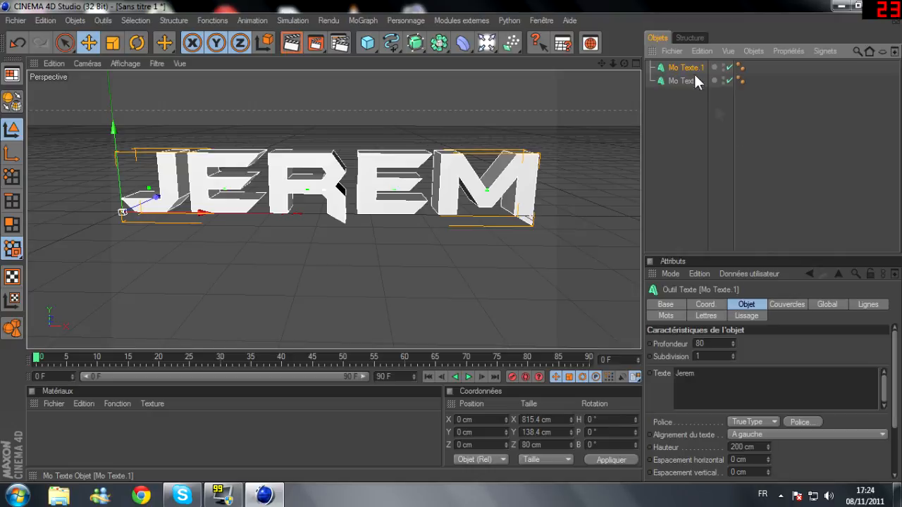
left_click(717, 141)
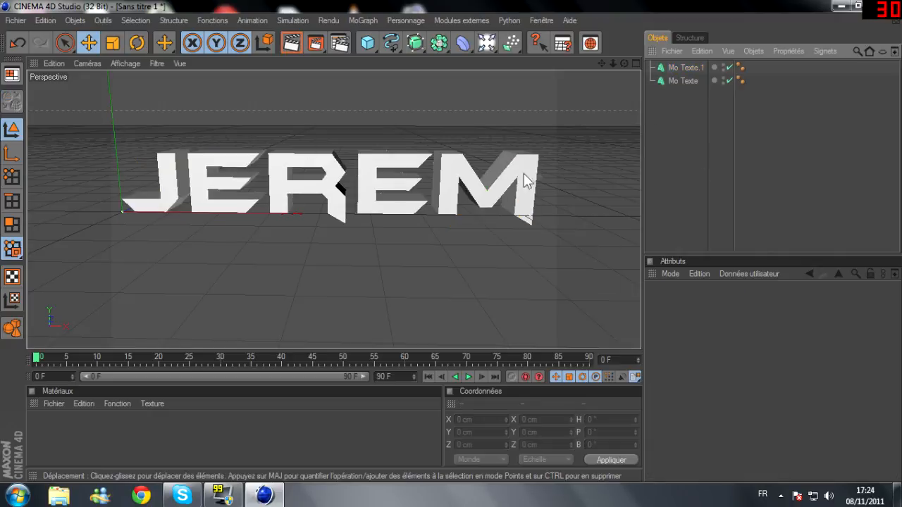
left_click(678, 67)
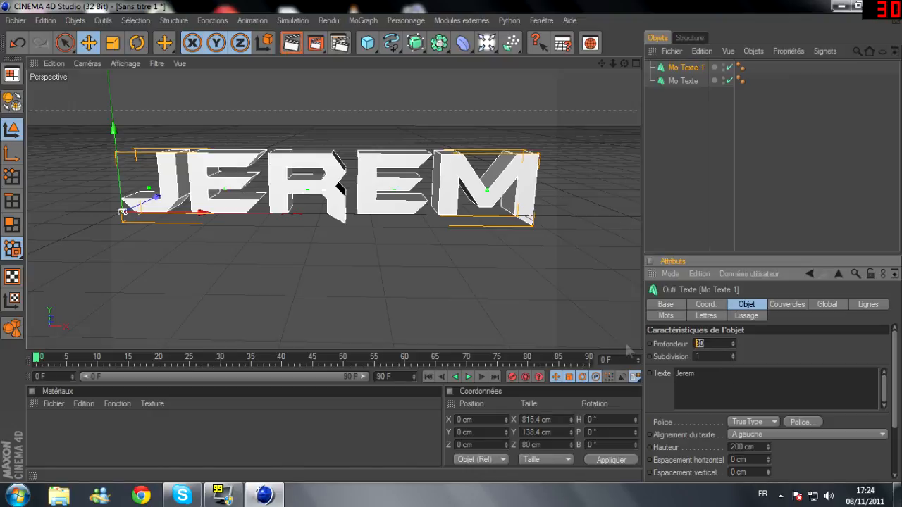
type("40")
key("Return")
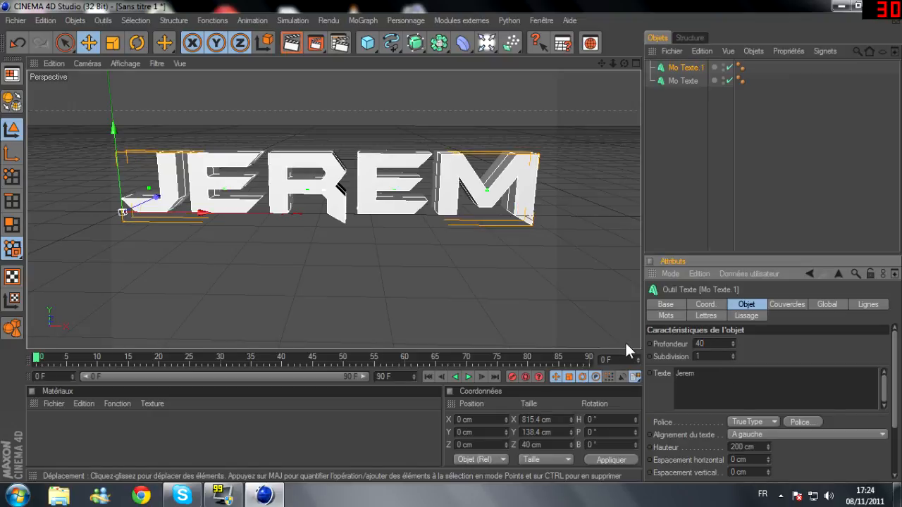
Set both the start and end caps of the duplicated text to Couvercle et biseau
left_click(776, 306)
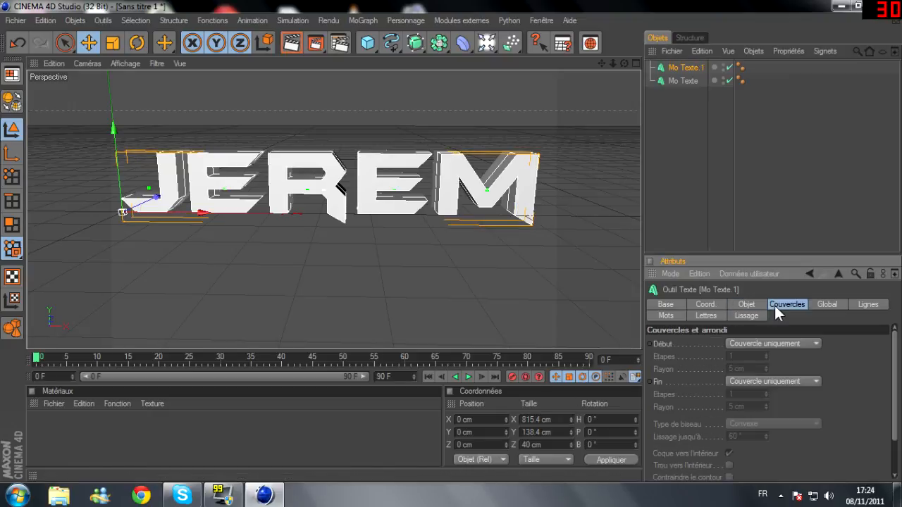
left_click(788, 343)
left_click(782, 387)
left_click(789, 344)
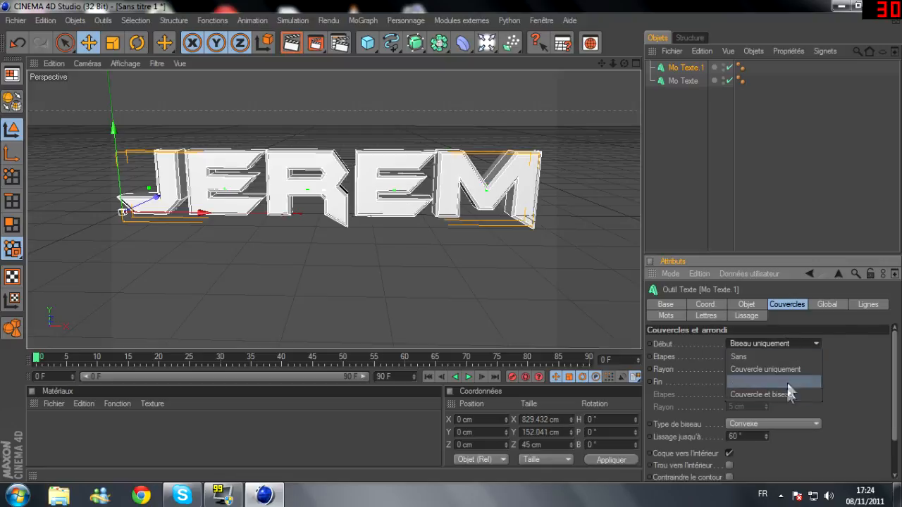
left_click(788, 397)
left_click(787, 382)
left_click(773, 434)
Give the duplicate's start and end bevels 17 steps and a 10 cm radius each, and render a preview
double_click(731, 356)
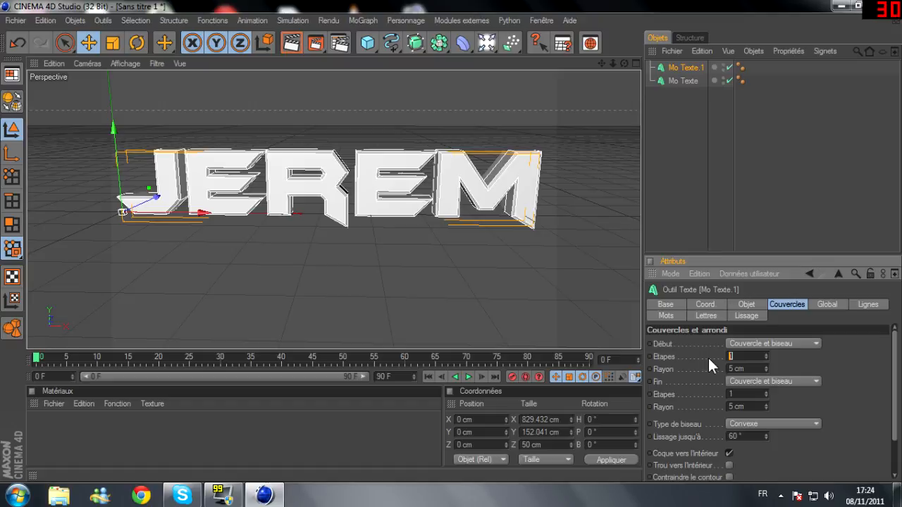
type("17")
key("Return")
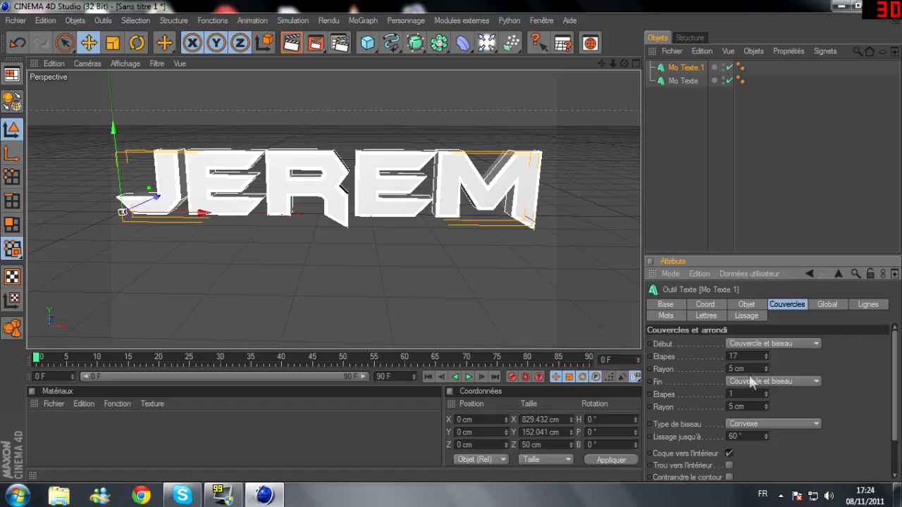
type("17")
double_click(731, 368)
type("10")
key("Return")
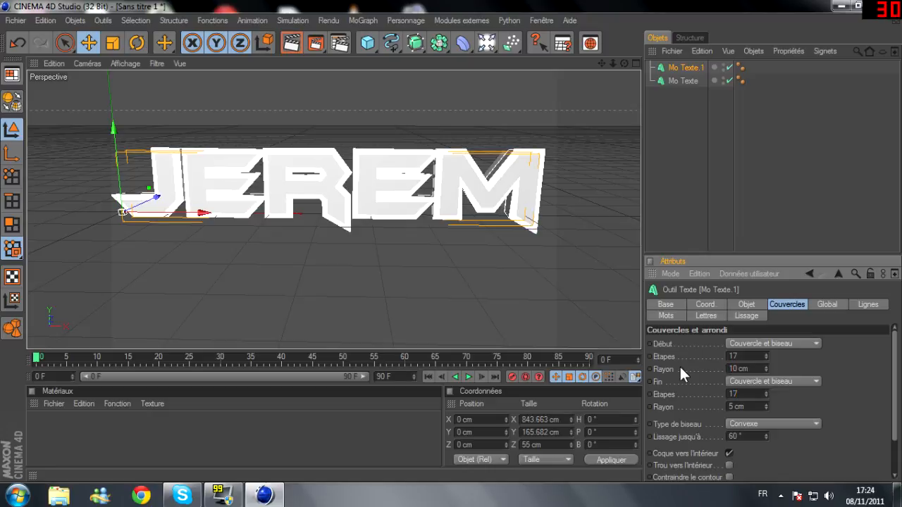
type("10")
key("Return")
left_click(310, 42)
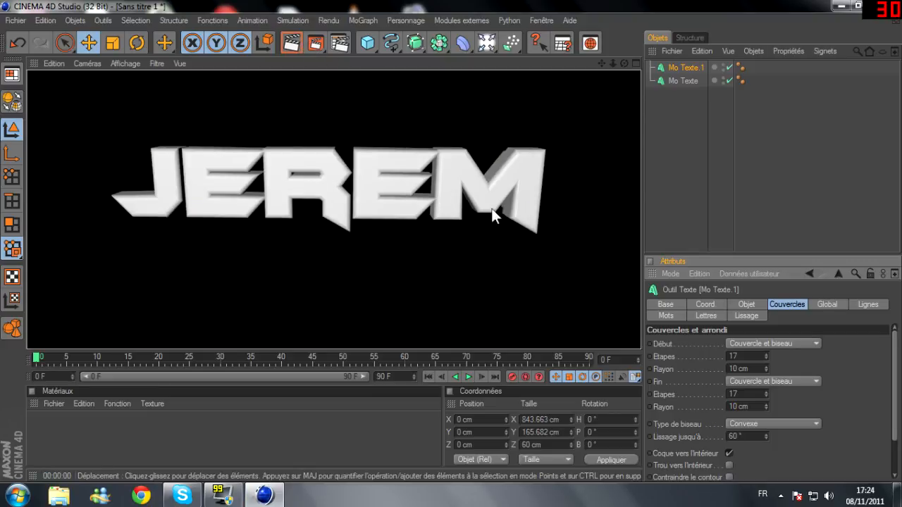
Move the duplicated text along the Z axis to about 19 cm, behind the front face of the original
left_click_drag(624, 64, 568, 84)
scroll(422, 159, "down", 6)
left_click_drag(298, 209, 305, 209)
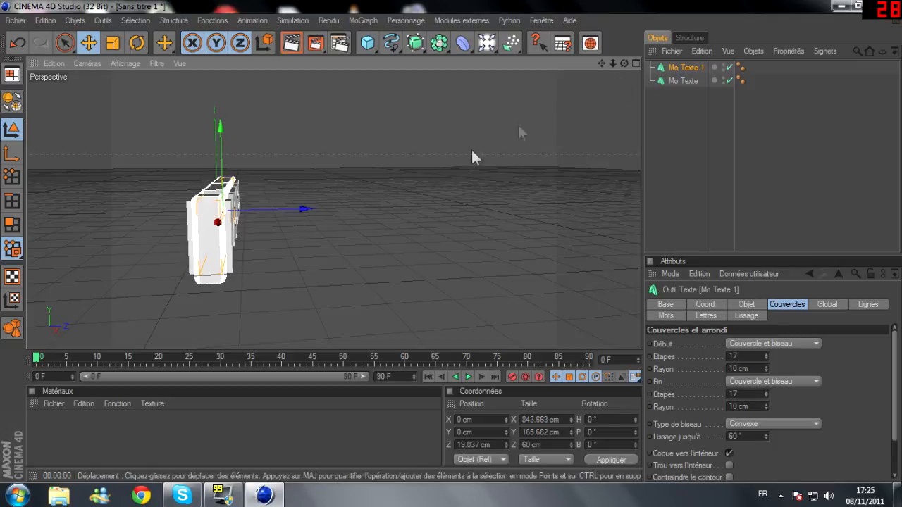
left_click_drag(624, 64, 699, 75)
scroll(392, 206, "up", 3)
scroll(392, 208, "up", 3)
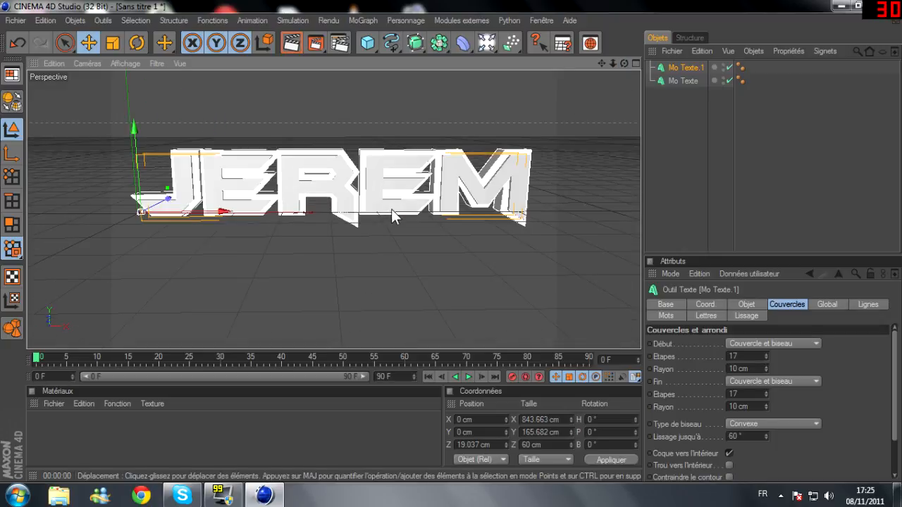
left_click_drag(601, 63, 602, 85)
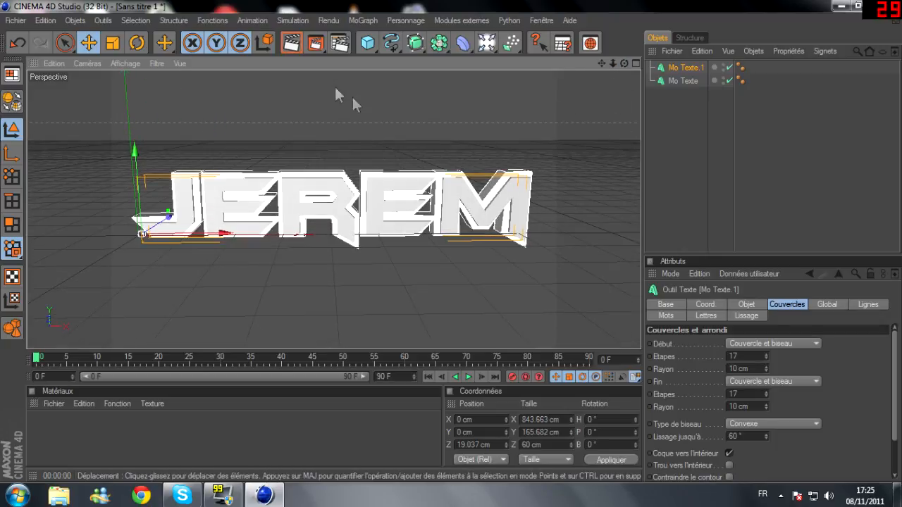
Create a new material with a black color and apply it to the original text object
double_click(255, 451)
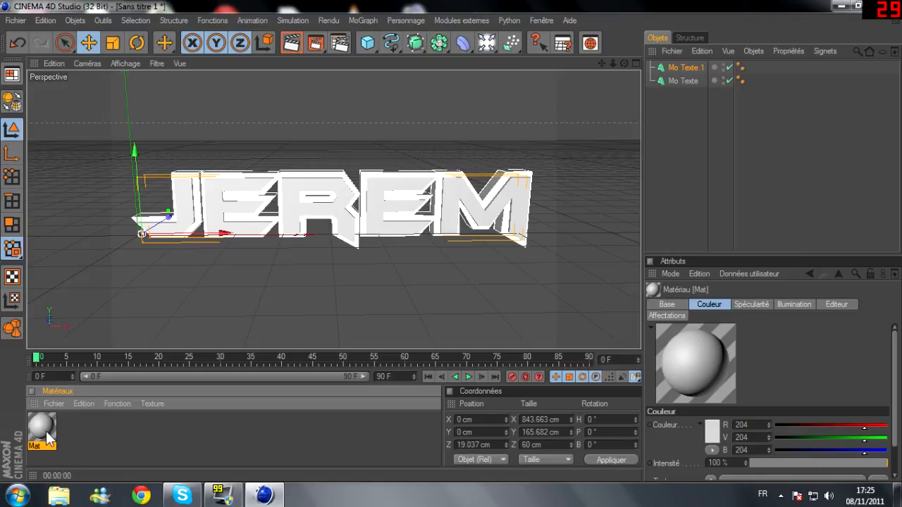
double_click(44, 430)
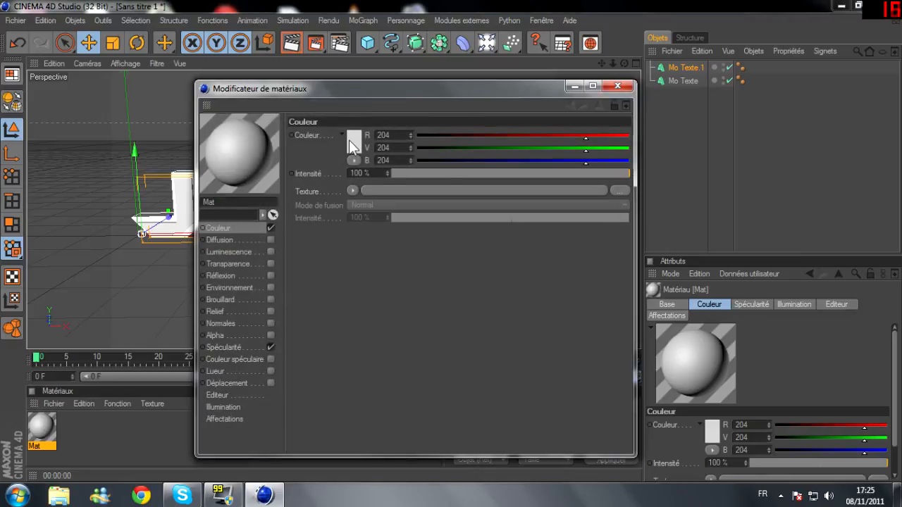
left_click(352, 145)
left_click(306, 153)
left_click(331, 204)
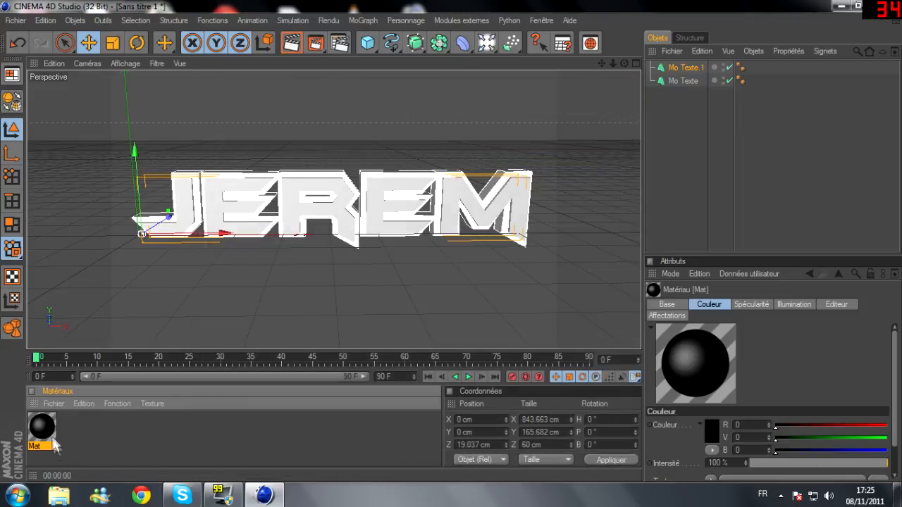
left_click_drag(44, 430, 690, 79)
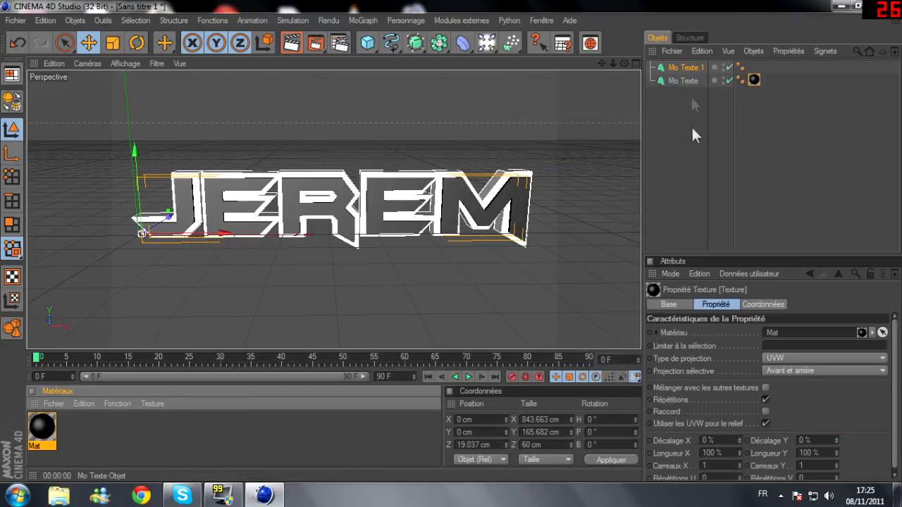
Create a second material and set its color to dark blue with R 35, V 0 and B 161
double_click(151, 431)
double_click(50, 432)
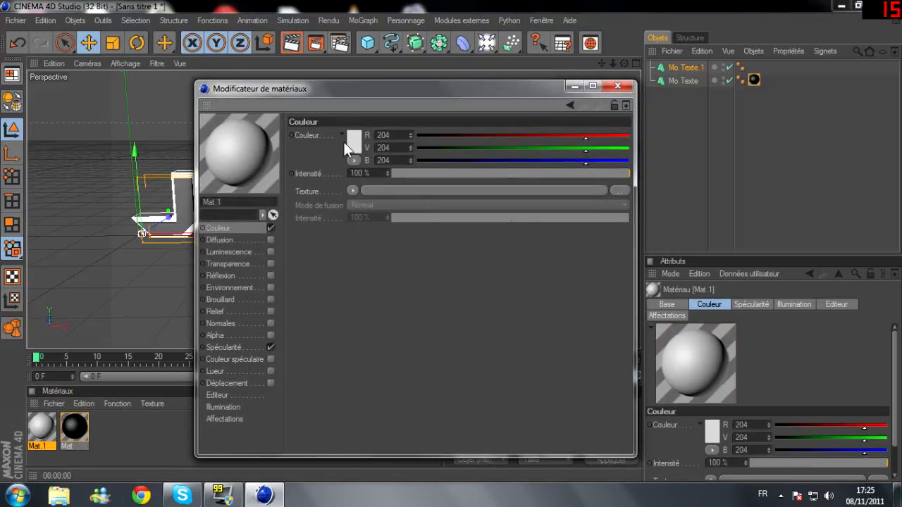
left_click(347, 140)
left_click_drag(370, 88, 402, 93)
mouse_move(353, 119)
left_mouse_down()
mouse_move(363, 127)
mouse_move(365, 115)
left_mouse_up()
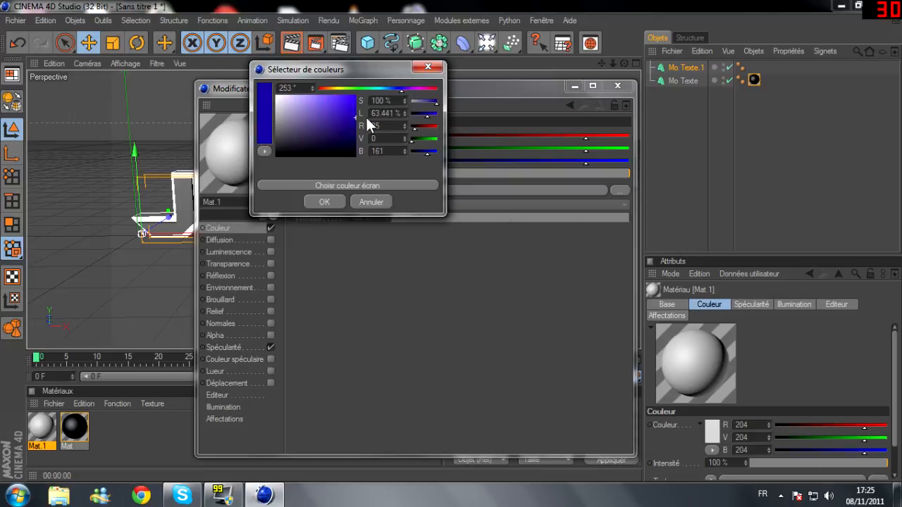
left_click(325, 201)
left_click(612, 87)
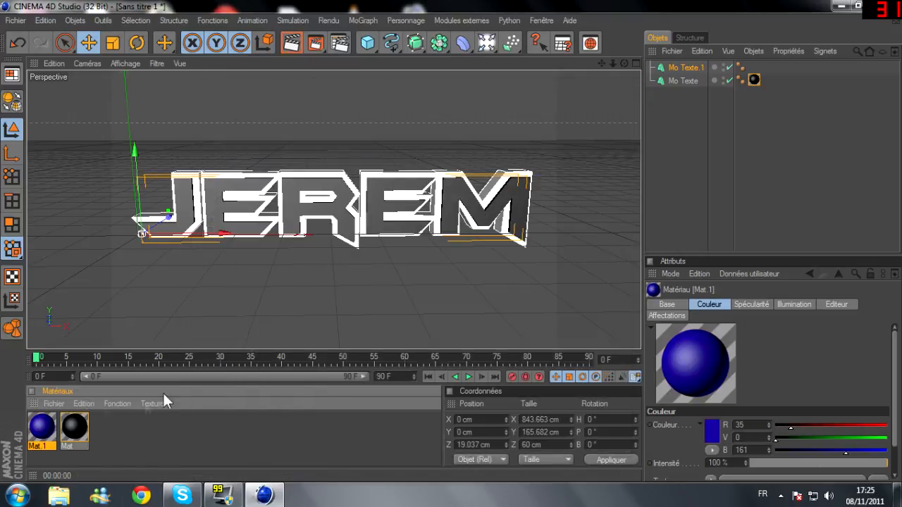
Apply the blue material to the duplicated text object and render a preview in the viewport
left_click_drag(44, 423, 695, 69)
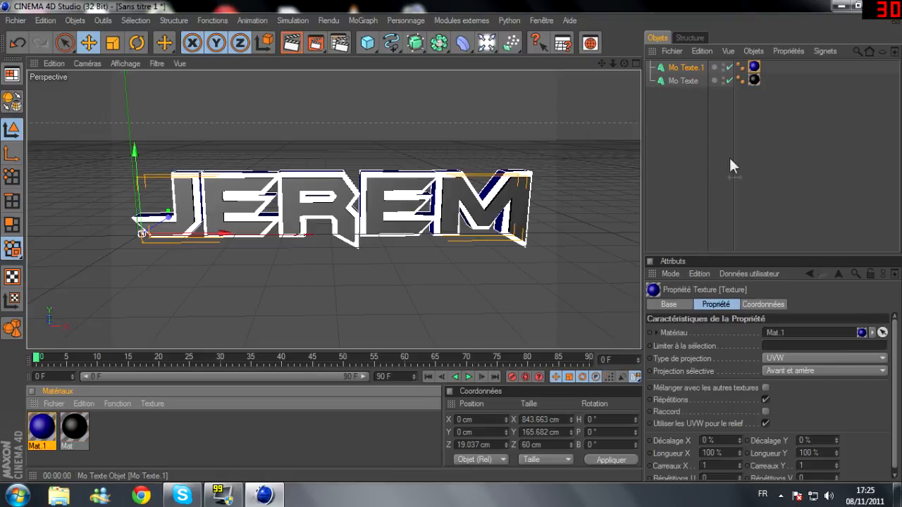
left_click(291, 43)
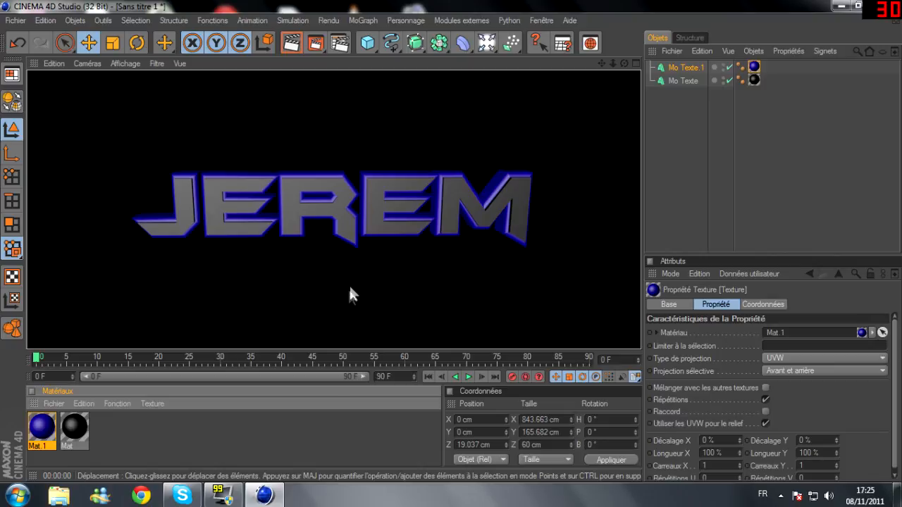
left_click(476, 318)
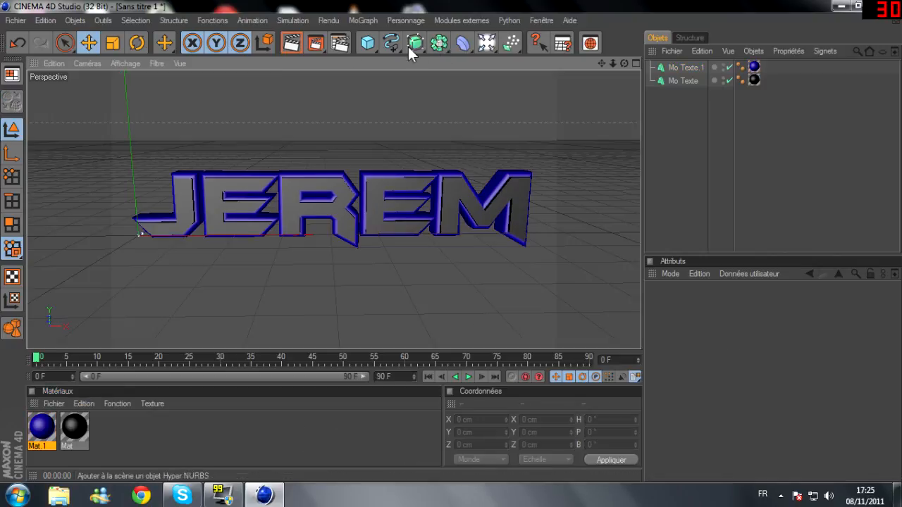
Add a Sol floor object and move it along the X axis to about 422 cm, under the text
left_click(489, 47)
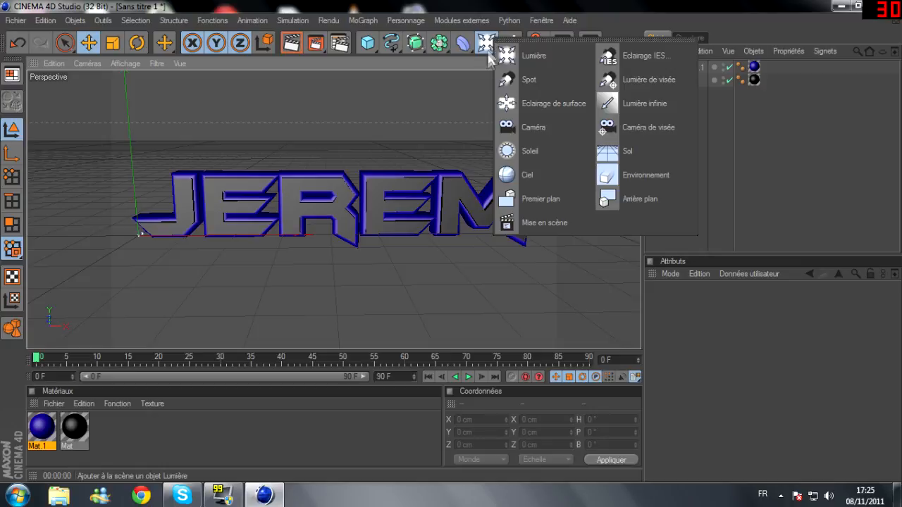
left_click(622, 153)
left_click_drag(210, 238, 308, 270)
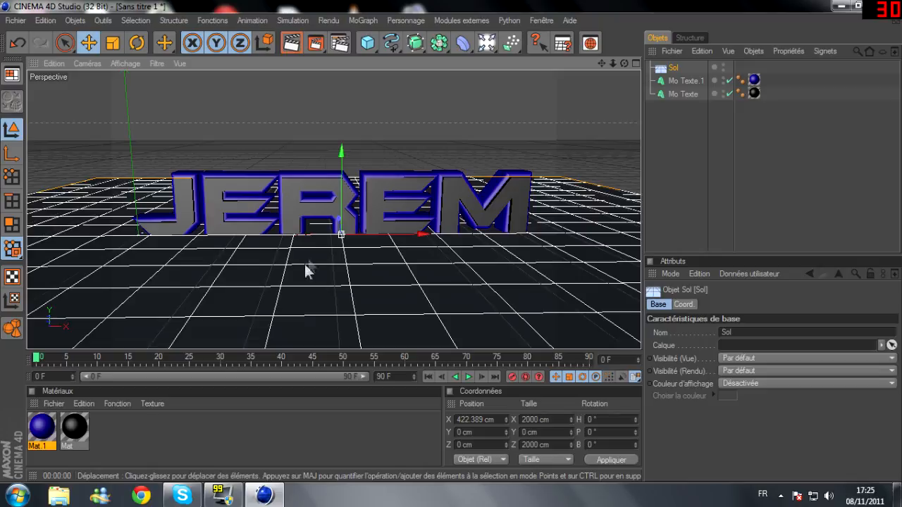
Add a Lumière light and place it above the text at about 365 cm in X and 251 cm in Y
left_click(488, 45)
left_click_drag(172, 237, 346, 236)
left_click_drag(316, 179, 313, 58)
Move the light along the Z axis to about -157 cm, in front of the text
scroll(328, 162, "up", 5)
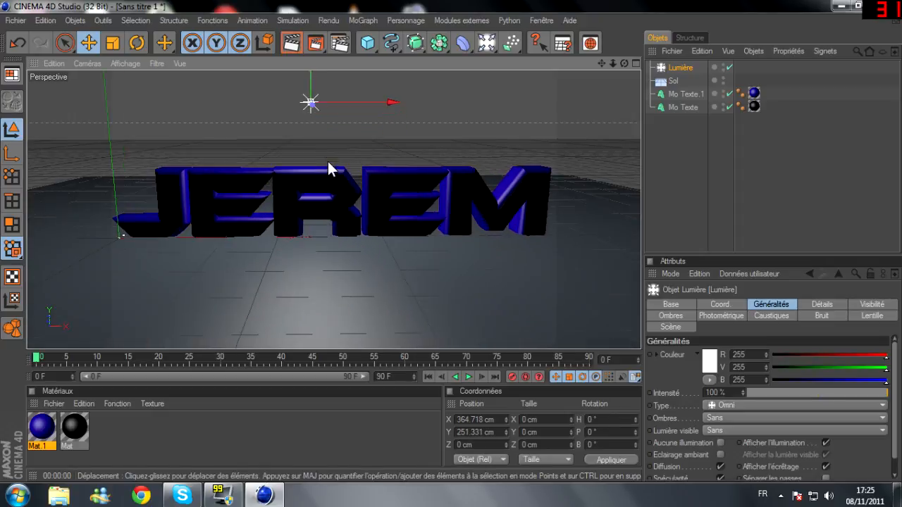
left_click_drag(601, 63, 610, 155)
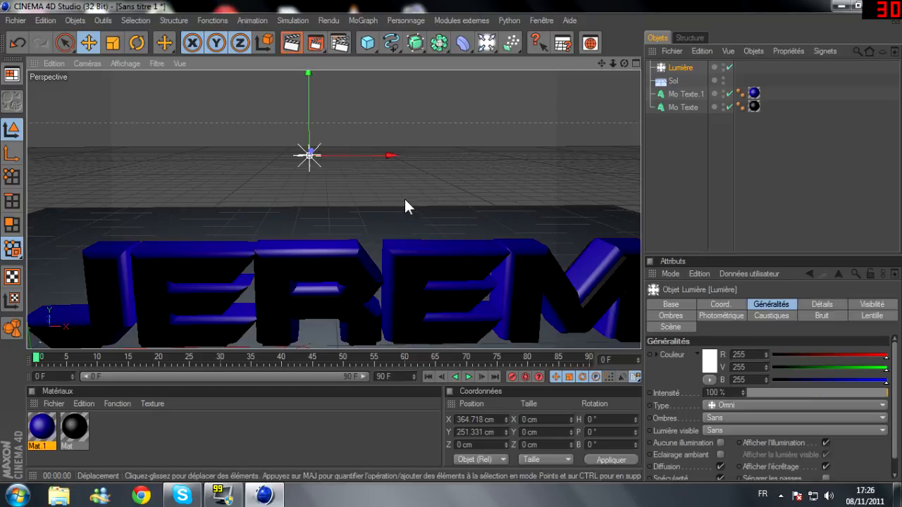
scroll(404, 200, "up", 5)
left_click_drag(624, 63, 662, 77)
scroll(555, 176, "down", 3)
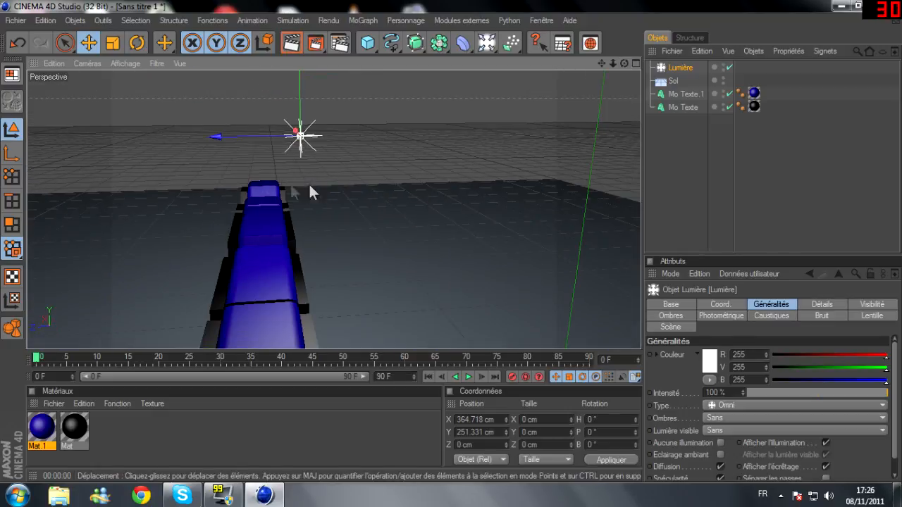
left_click_drag(249, 142, 416, 137)
Frame the whole text from a low, angled viewpoint and render a preview in the viewport
left_click_drag(625, 63, 567, 71)
scroll(443, 260, "down", 5)
left_click_drag(624, 64, 561, 68)
scroll(458, 201, "up", 3)
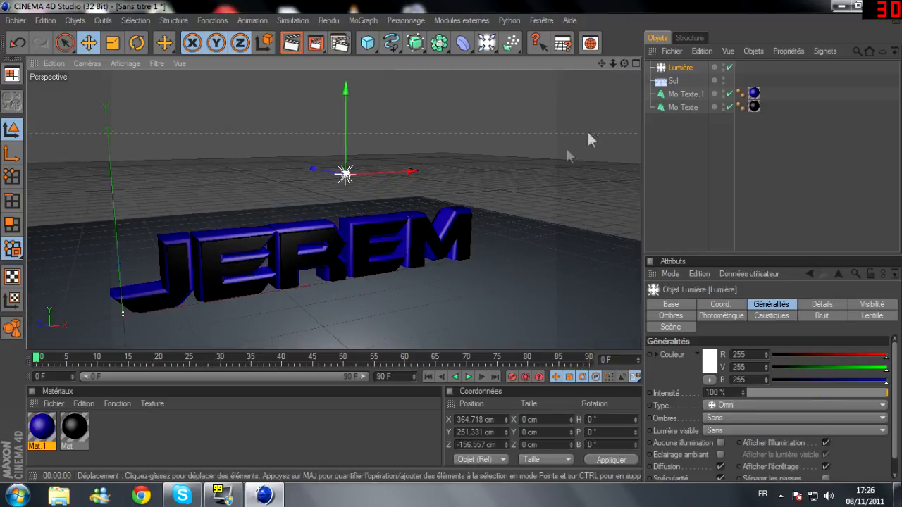
left_click_drag(624, 64, 604, 66)
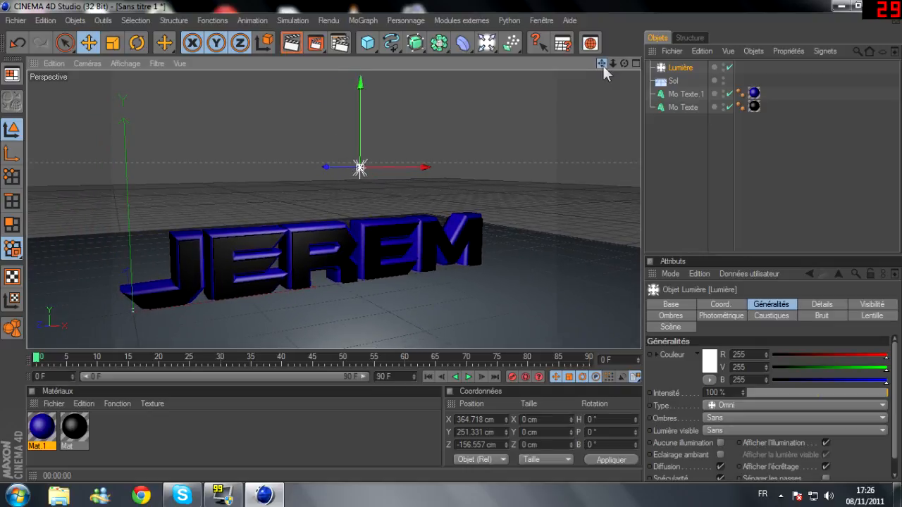
left_click(297, 46)
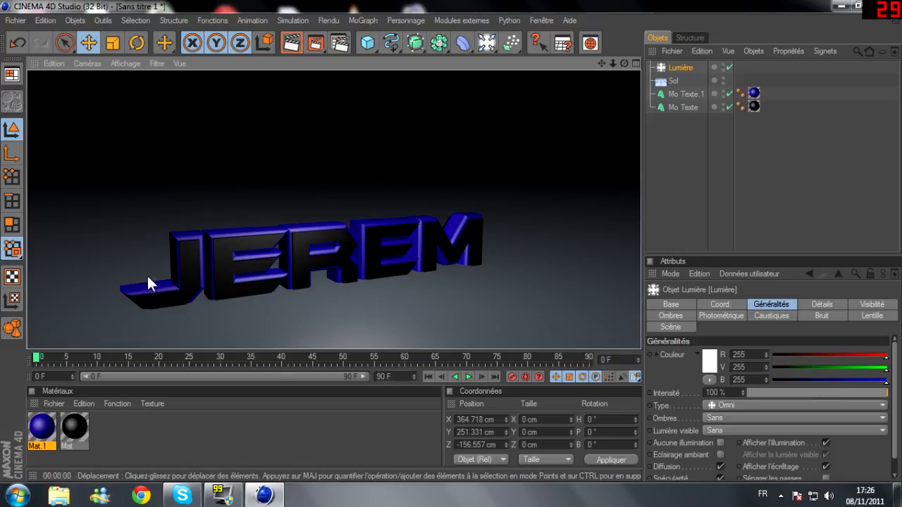
left_click(445, 246)
Set the light's shadow type to Masques d'ombres (ombres diffuses)
left_click(678, 69)
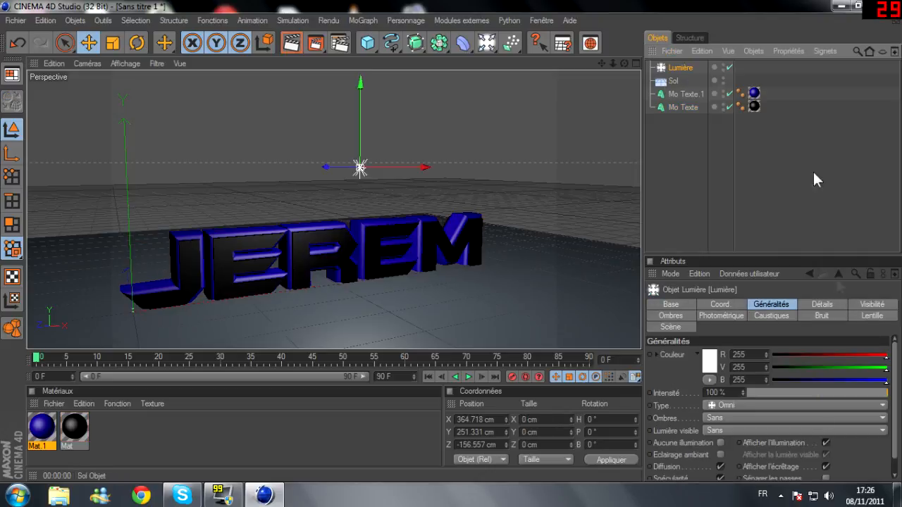
left_click(677, 317)
left_click(713, 354)
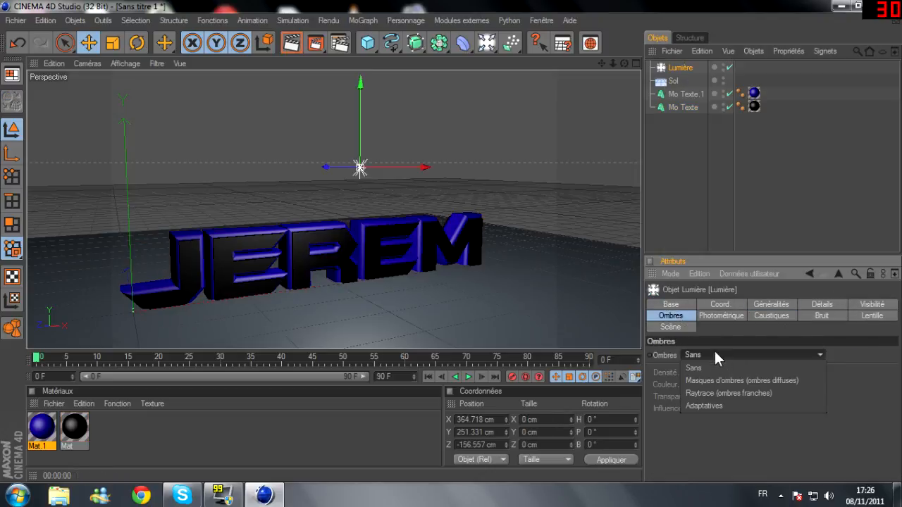
left_click(730, 381)
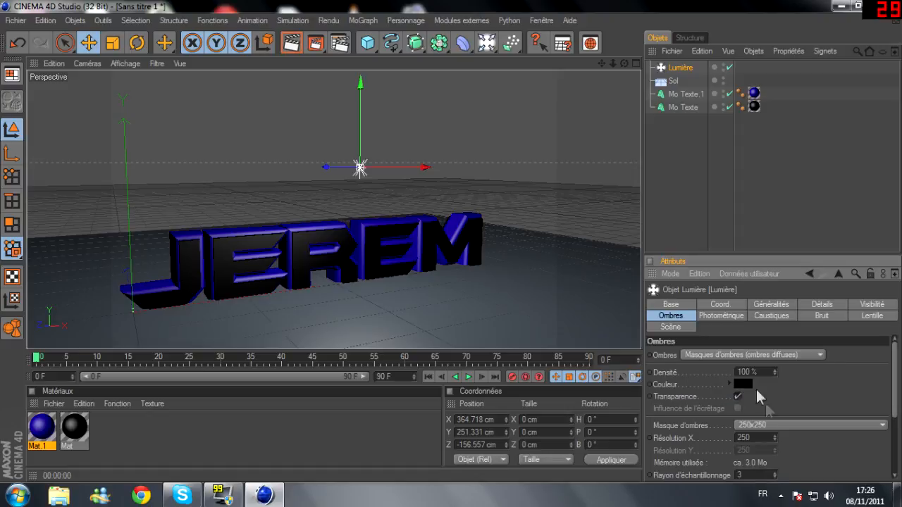
left_click(771, 304)
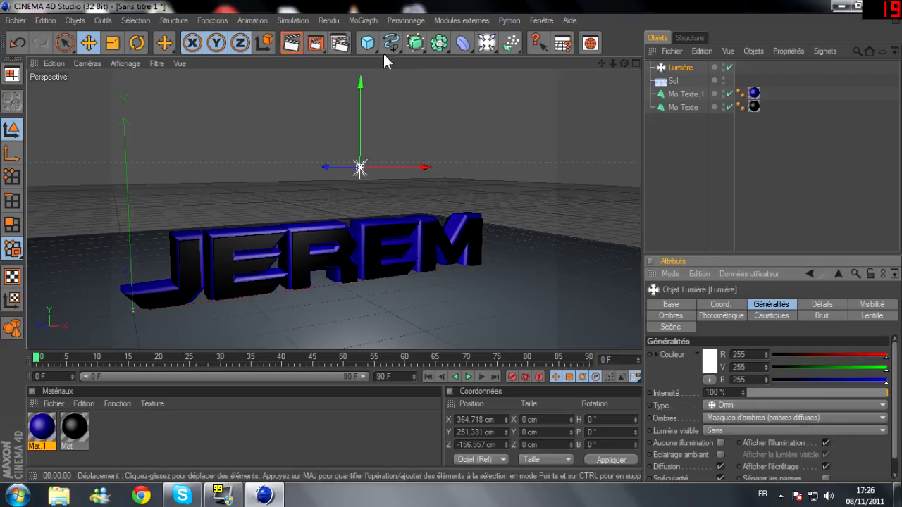
Preview the shadowed scene in the viewport and render the 1440x900 image tuto.jpg in the Visualiseur, closing it when done
left_click(302, 46)
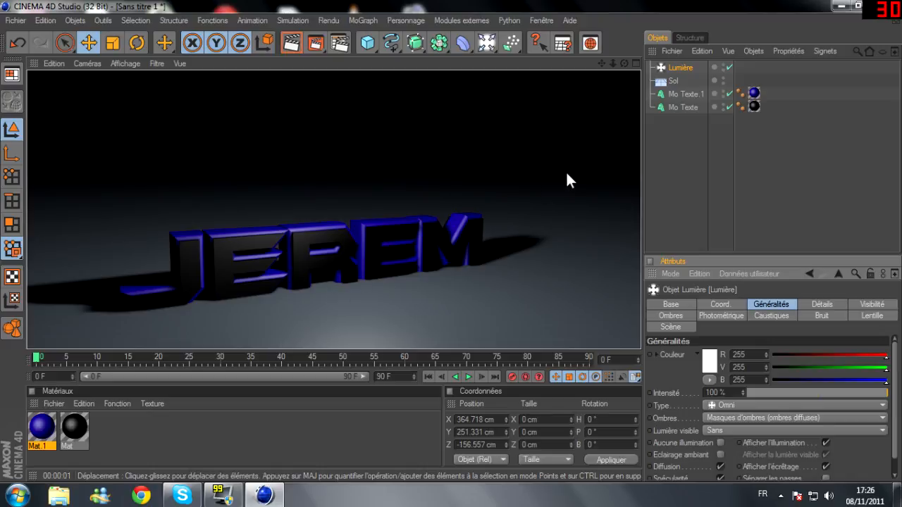
left_click(313, 44)
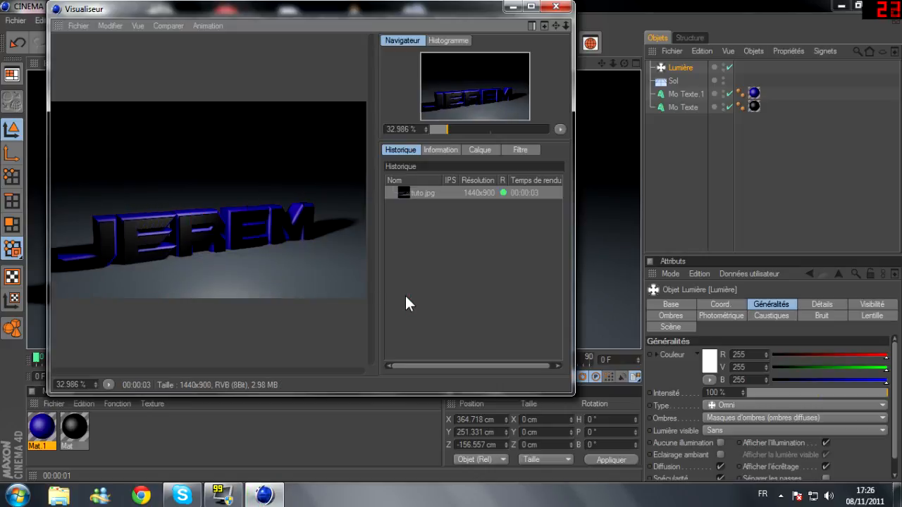
left_click(557, 9)
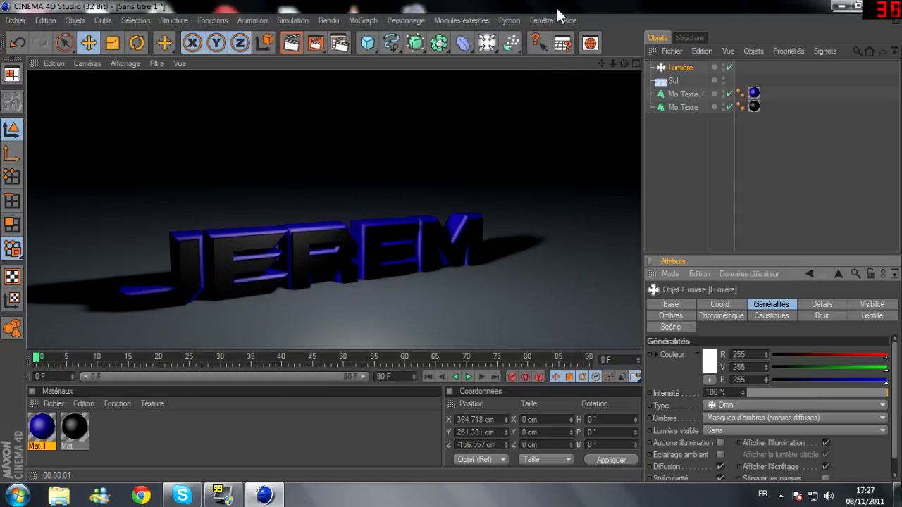